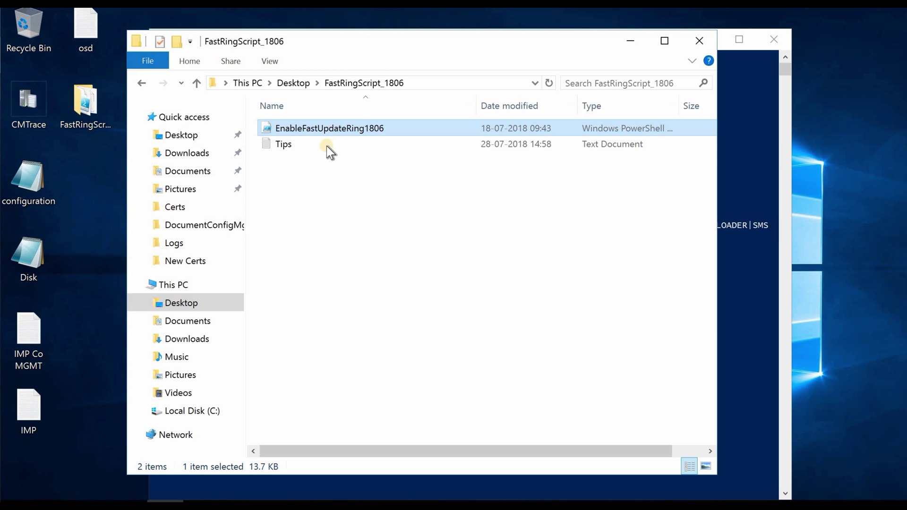
Bring forward the PowerShell session showing EnableFastUpdateRing1806.ps1 completed for site PR3
click(765, 159)
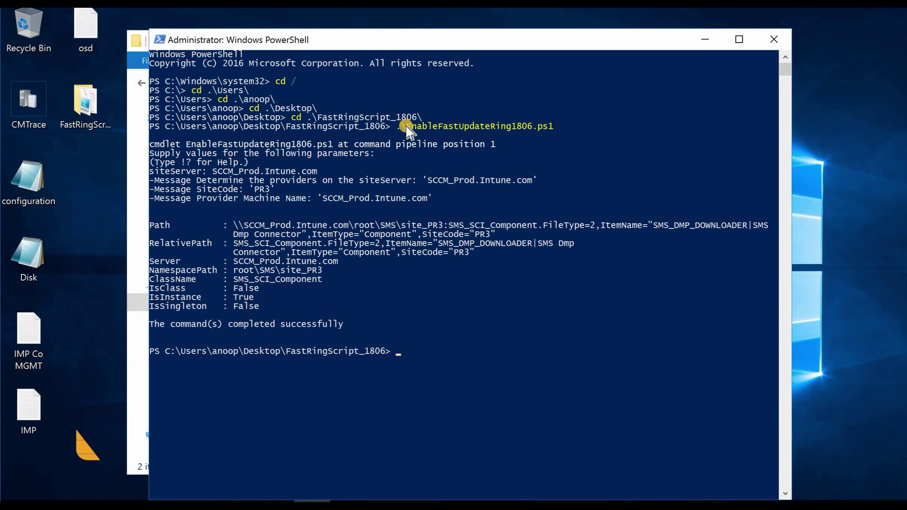
drag(402, 126, 553, 126)
drag(212, 171, 316, 175)
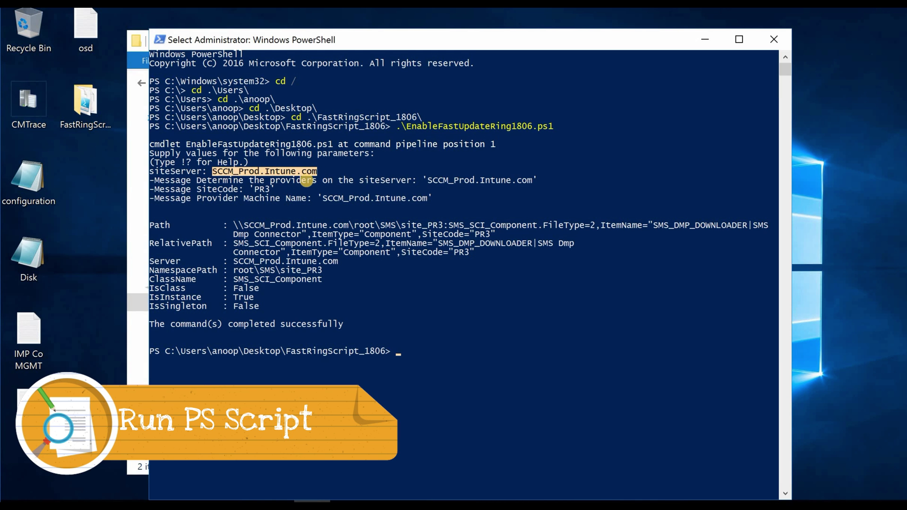
drag(149, 324, 351, 325)
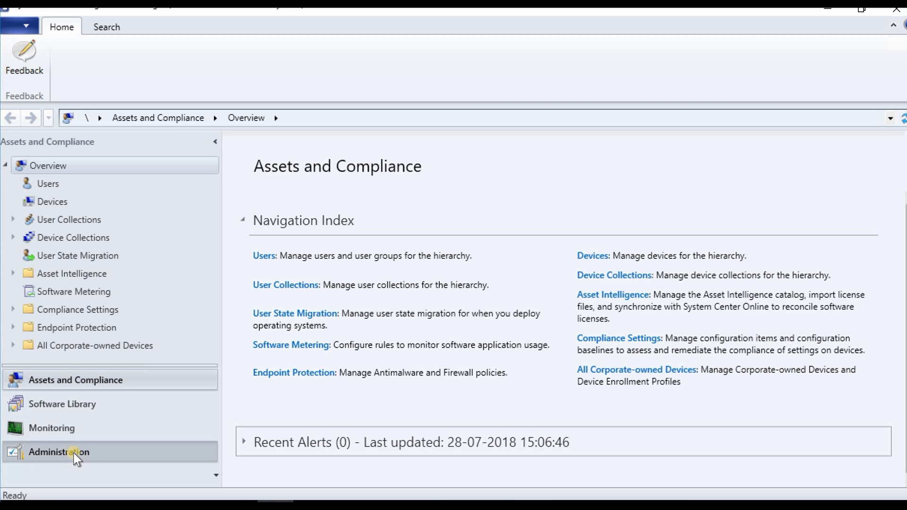
click(73, 453)
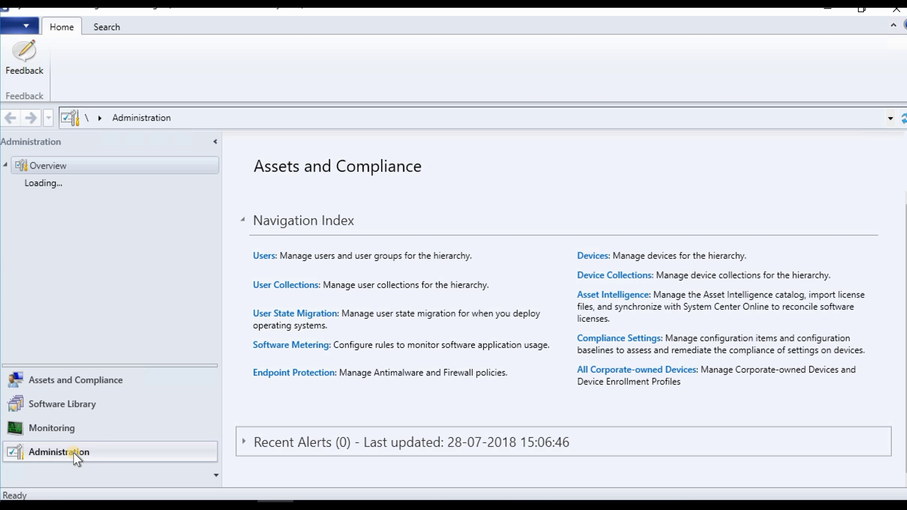
Open Updates and Servicing, select the Configuration Manager 1806 update, and close the trace log
click(72, 183)
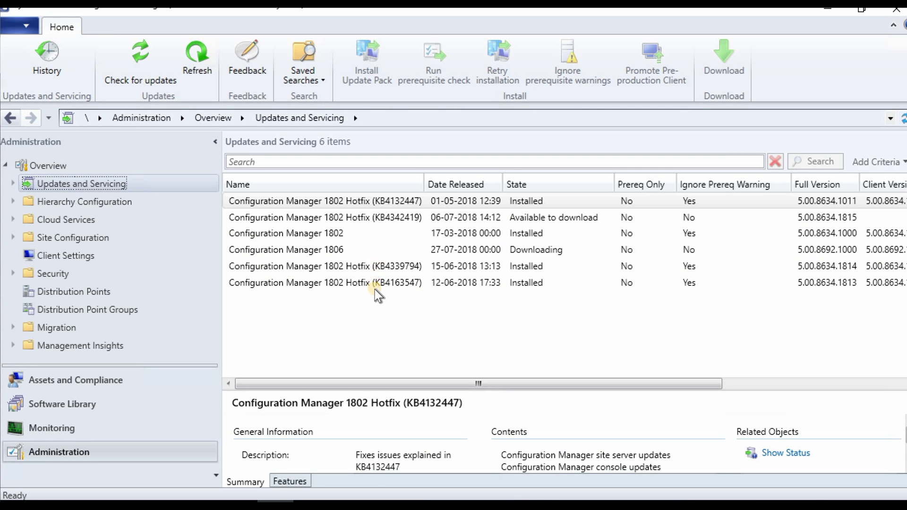
click(336, 251)
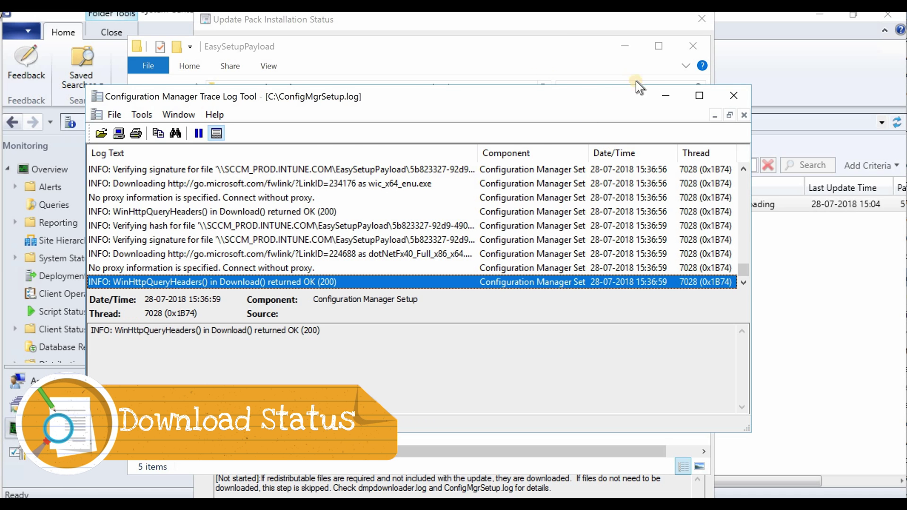
click(666, 96)
Close the payload folder and highlight ConfigMgrSetup.log in the Download redist step description
click(625, 46)
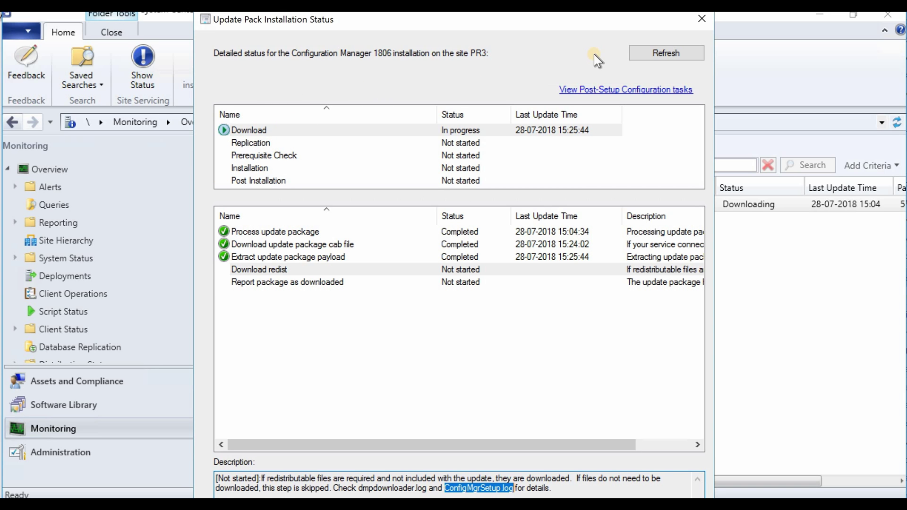
click(266, 271)
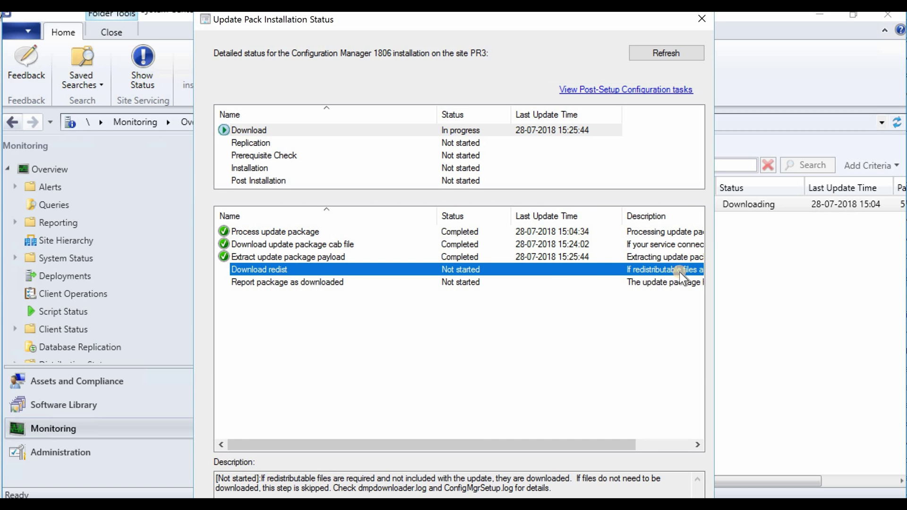
click(558, 494)
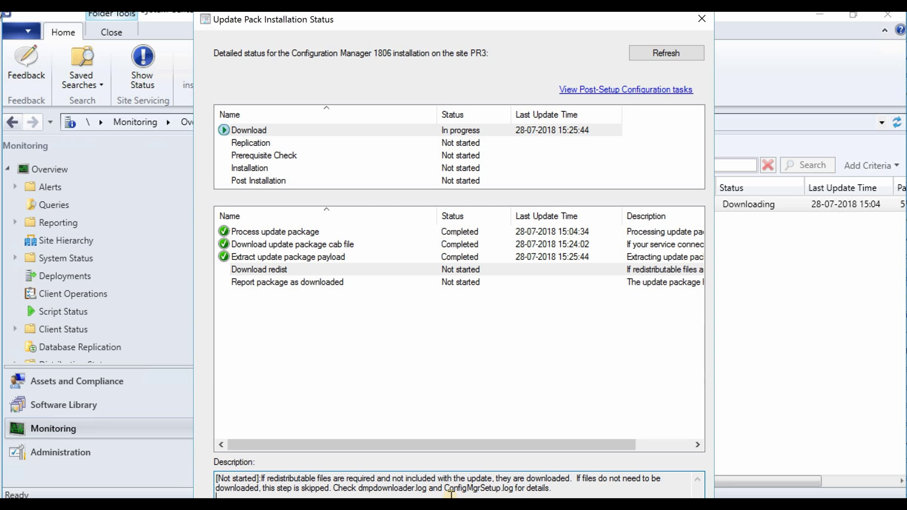
drag(445, 489, 558, 490)
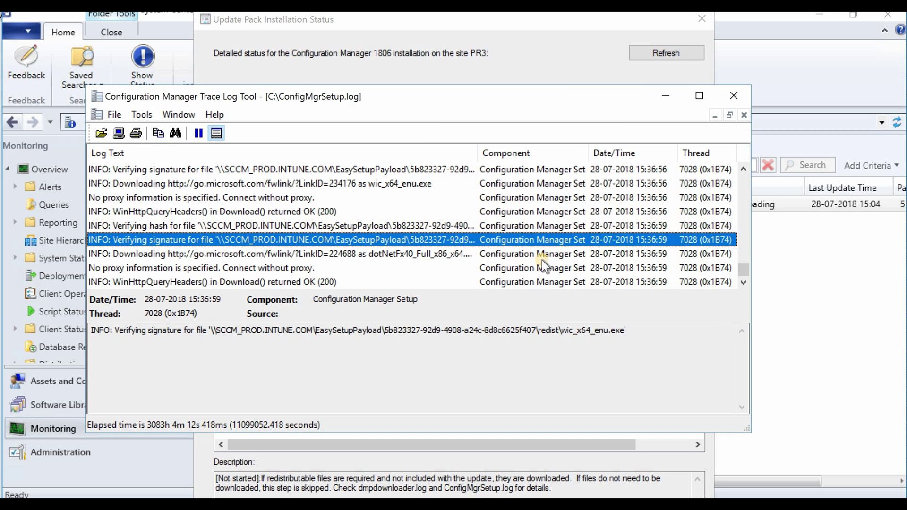
Check the dotNetFx40 download entry in the log and refresh the 1806 installation status
click(429, 251)
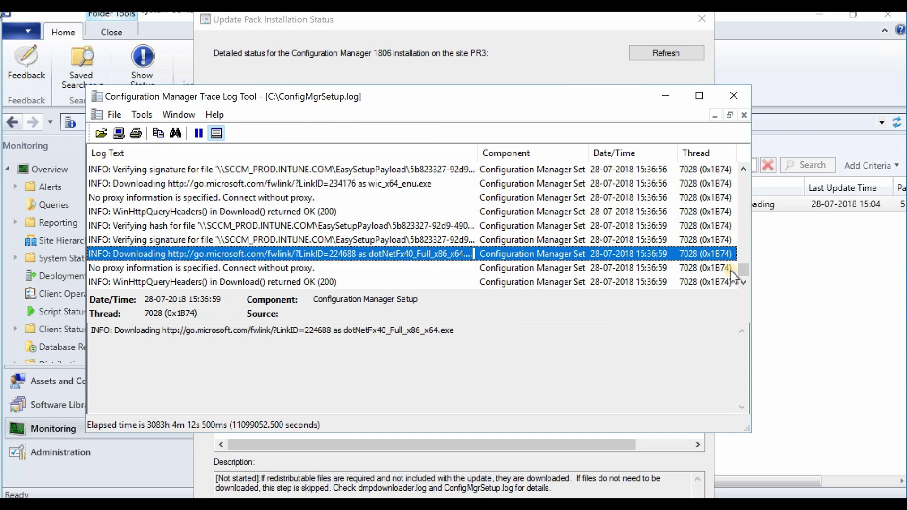
key(alt+Tab)
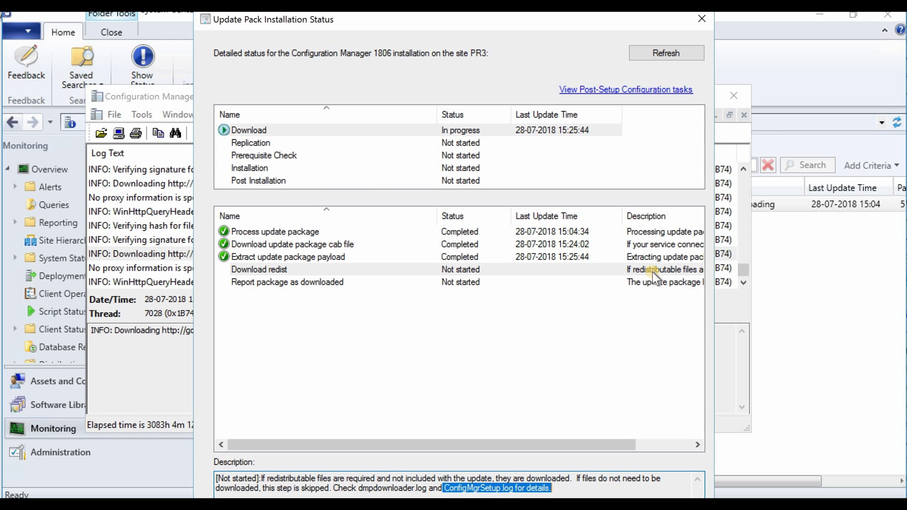
click(652, 48)
key(alt+Tab)
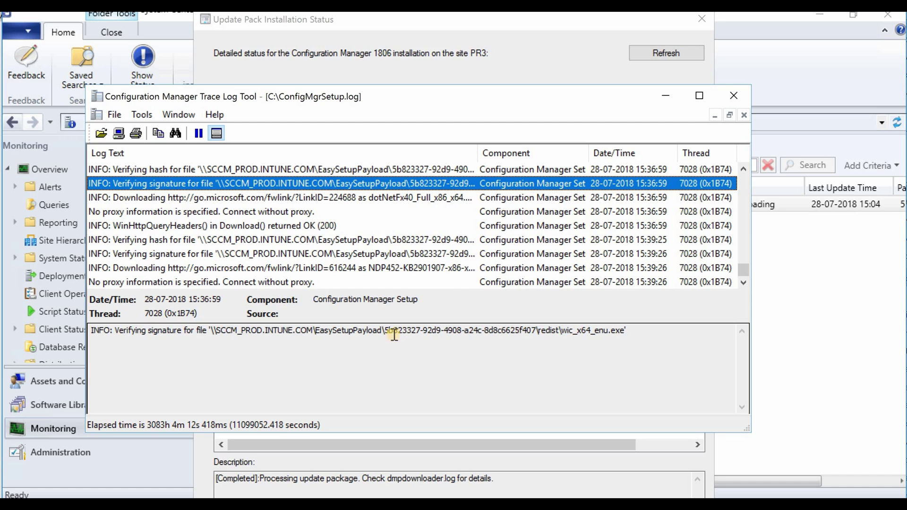
Highlight the EasySetupPayload and redist parts of the log path, then select the matching GUID folder
drag(389, 332, 338, 332)
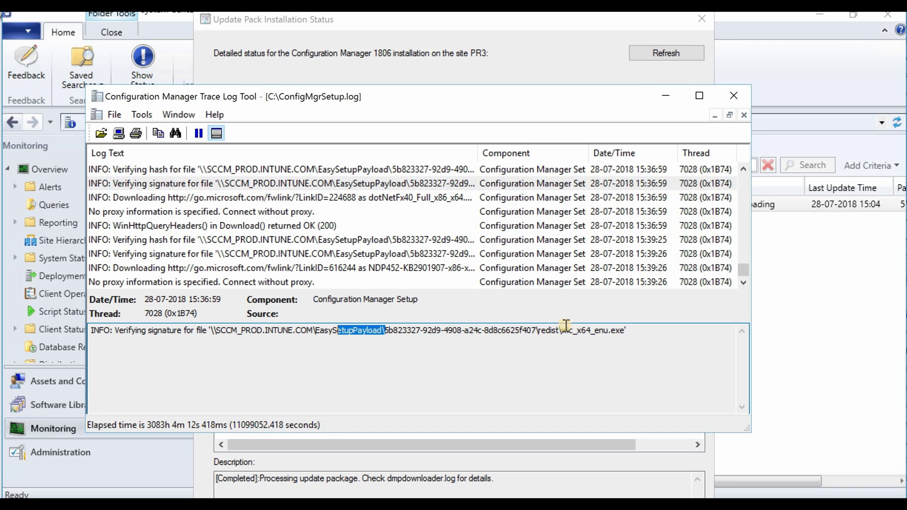
drag(562, 331, 539, 331)
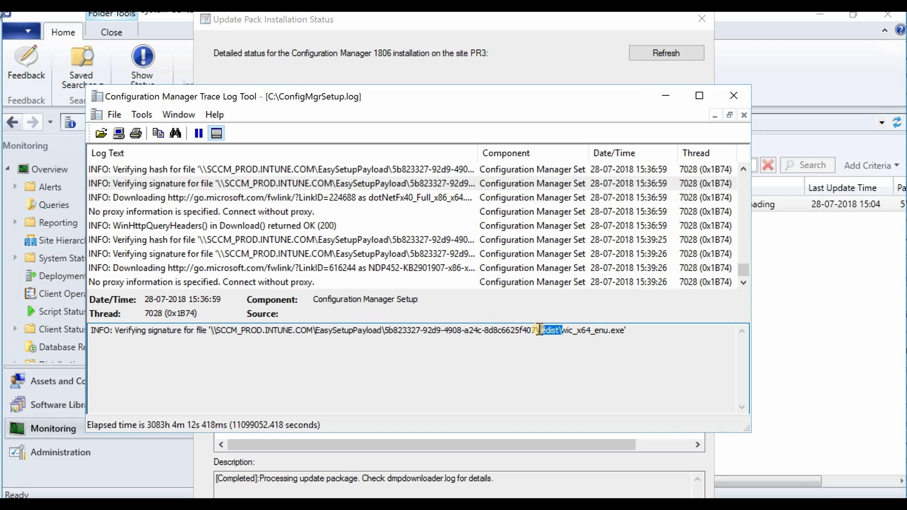
key(alt+Tab)
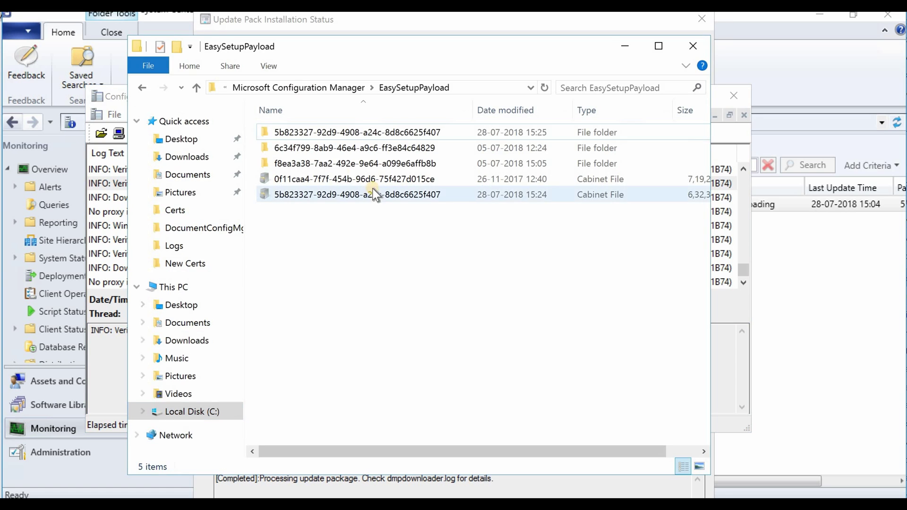
click(381, 133)
Browse into the GUID payload's redist folder to review its 50 downloaded files, then return to the status dialog
double_click(385, 137)
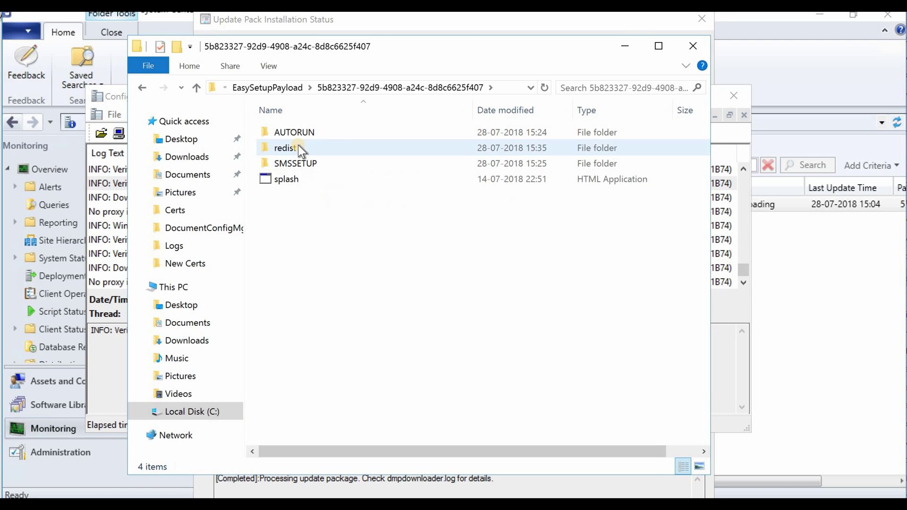
double_click(300, 148)
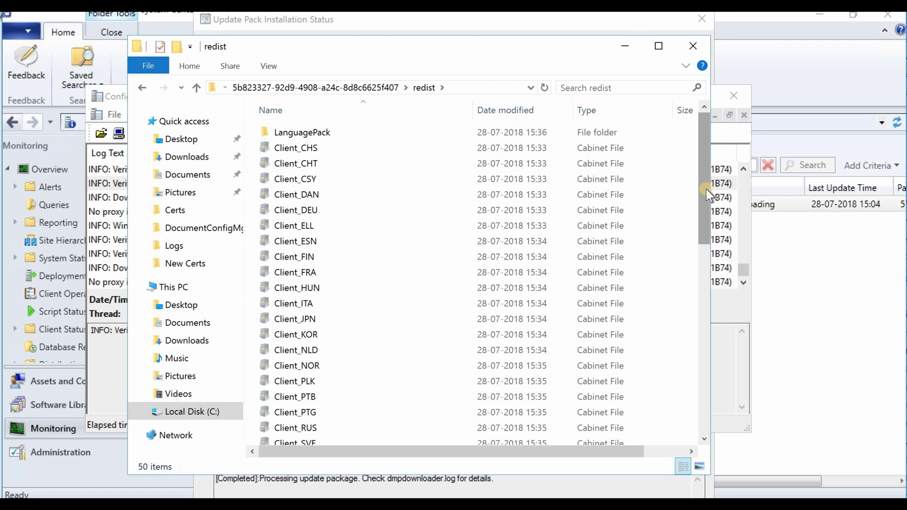
click(707, 327)
click(708, 327)
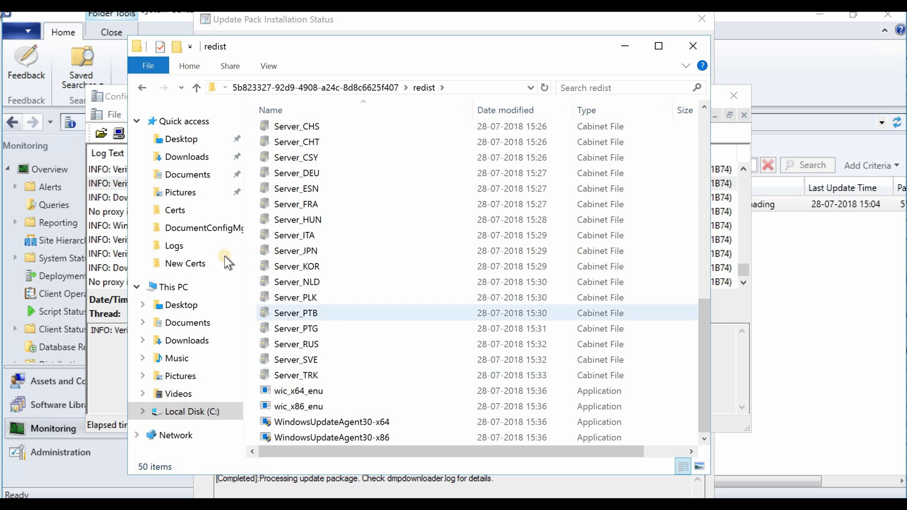
key(alt+Tab)
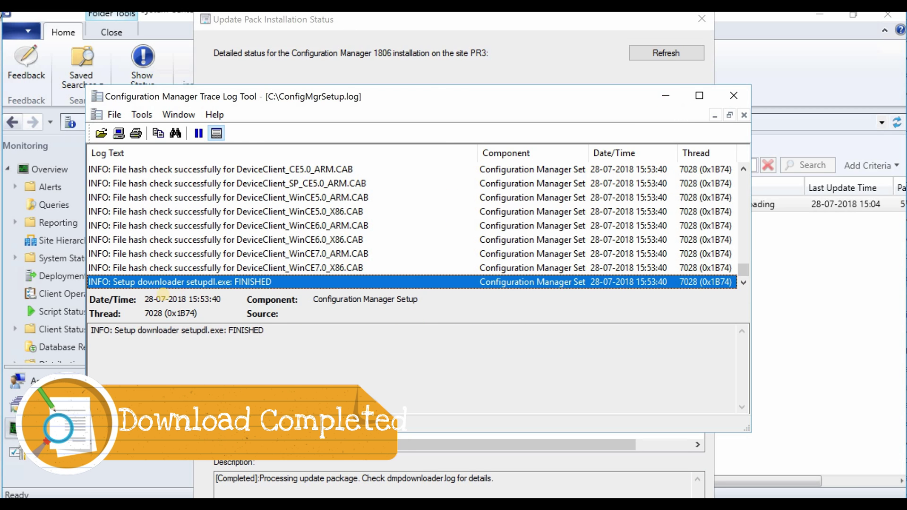
click(666, 96)
Refresh to confirm the download completed, then choose Install Update Pack for Configuration Manager 1806
click(647, 53)
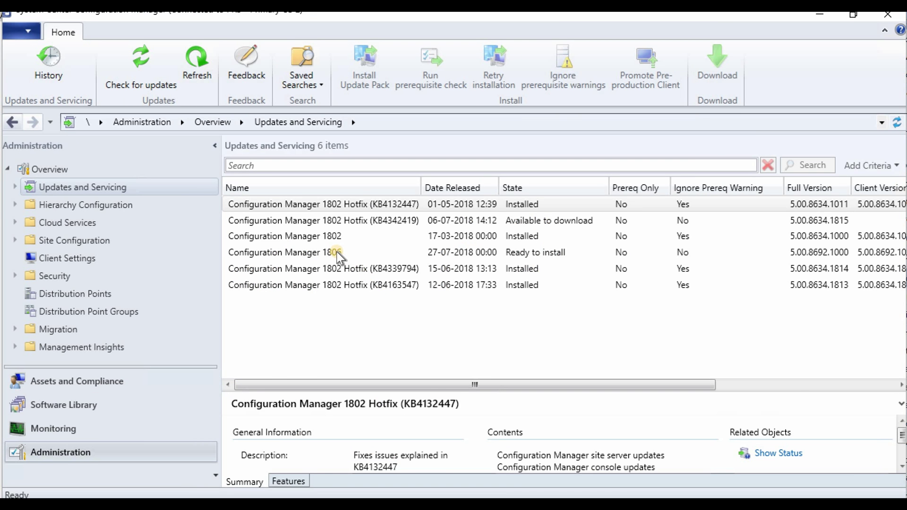
click(337, 251)
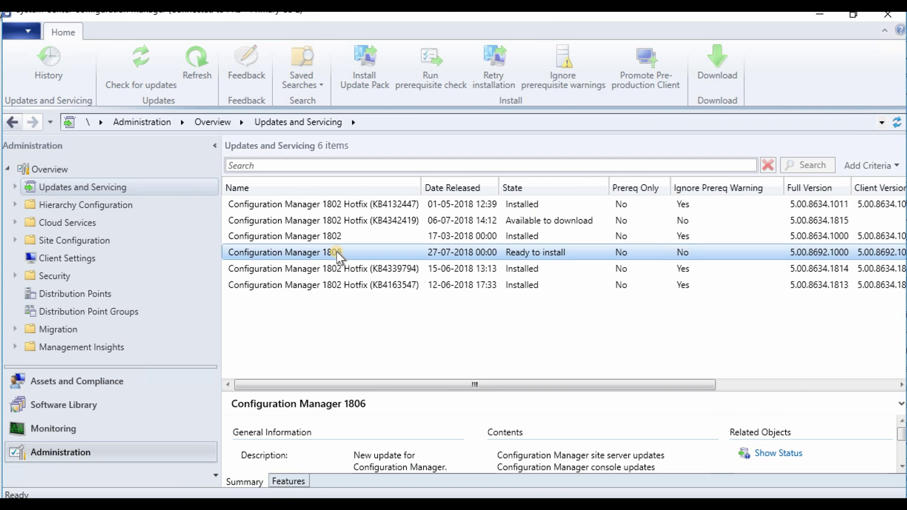
right_click(337, 252)
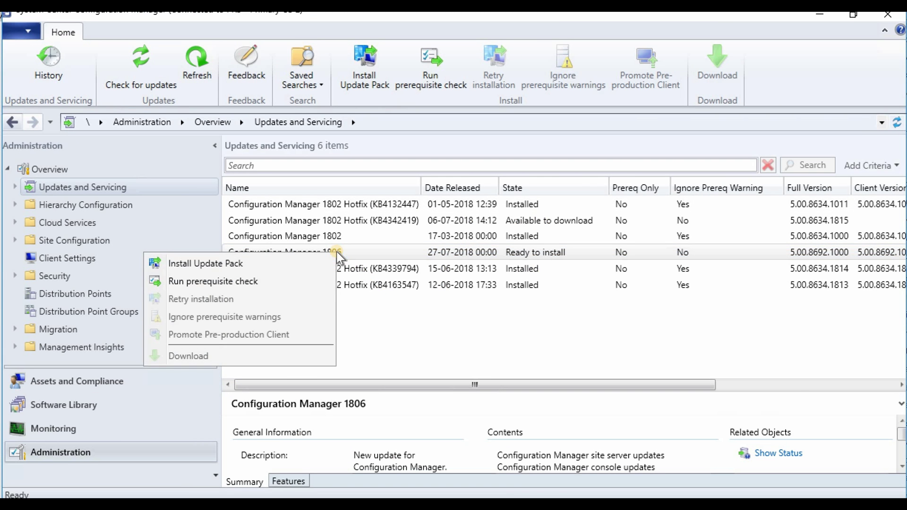
click(302, 265)
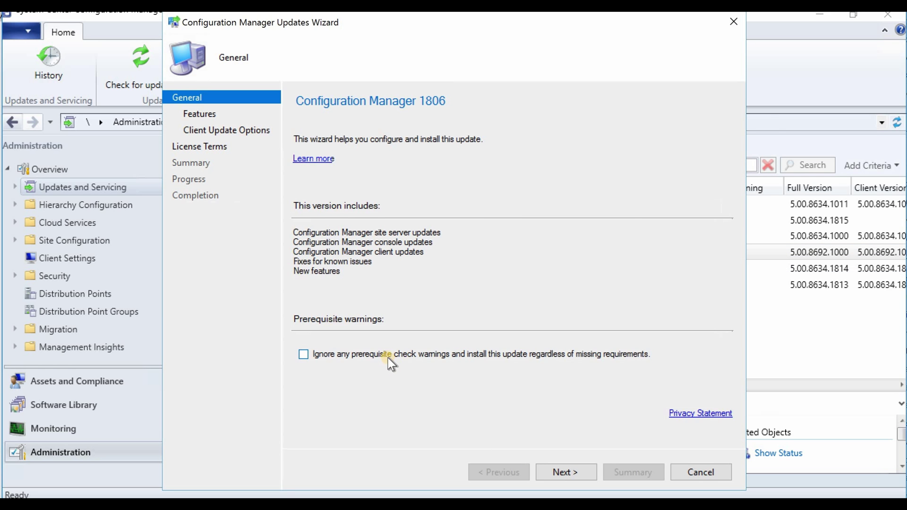
Install 1806 ignoring prerequisite warnings, then refresh and open its detailed installation status
click(385, 354)
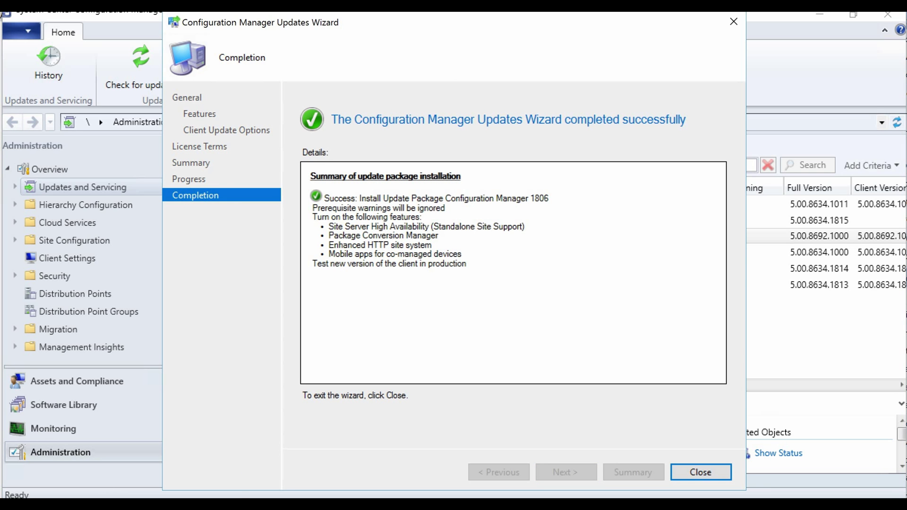
key(Return)
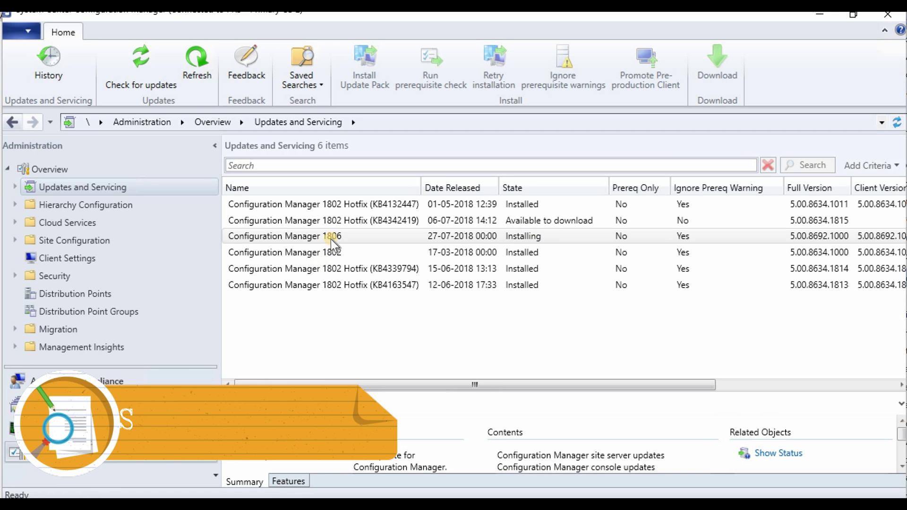
click(191, 72)
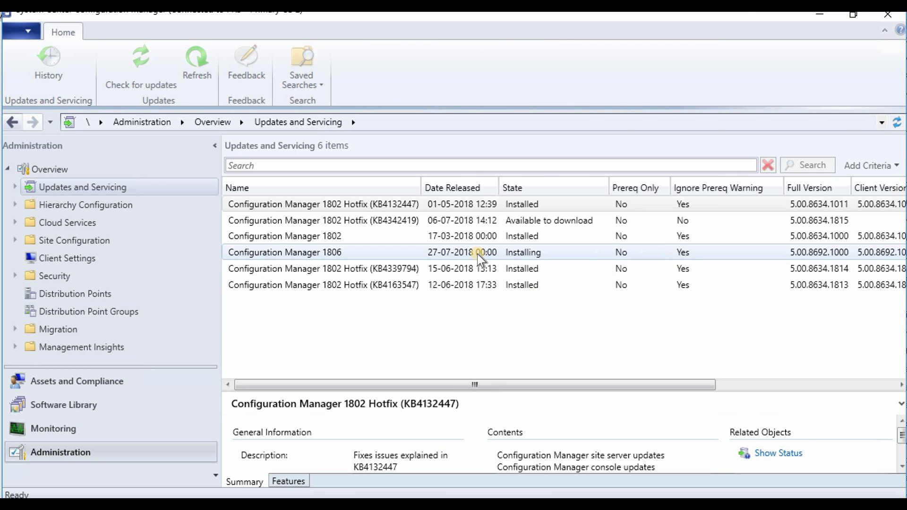
click(479, 255)
click(776, 455)
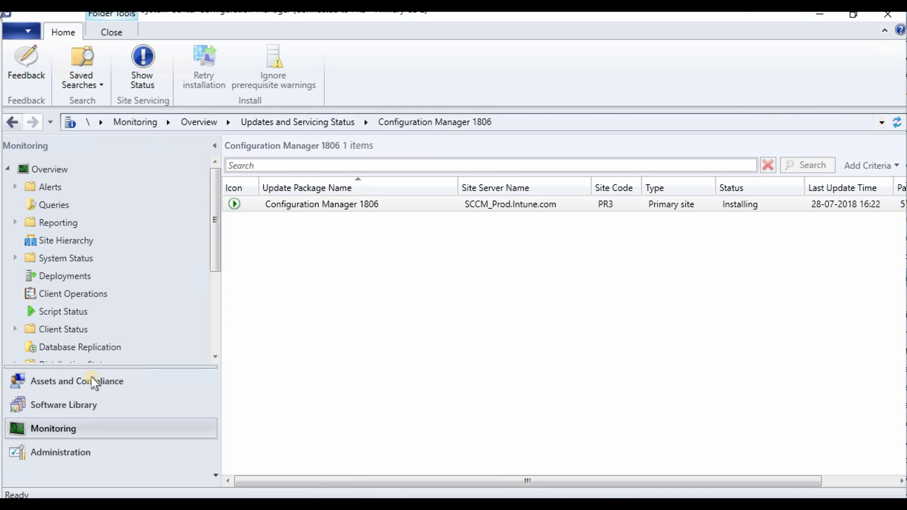
click(147, 73)
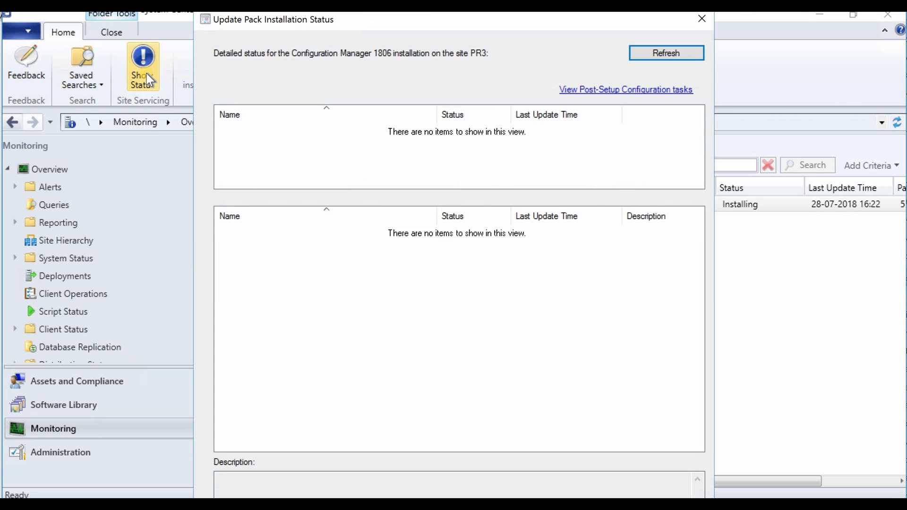
Review the Replication and Prerequisite Check stage results
click(253, 144)
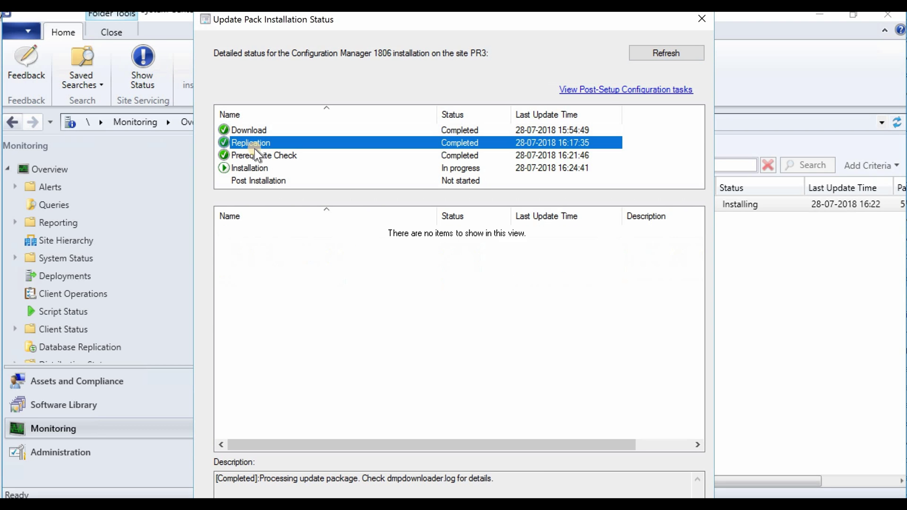
click(262, 156)
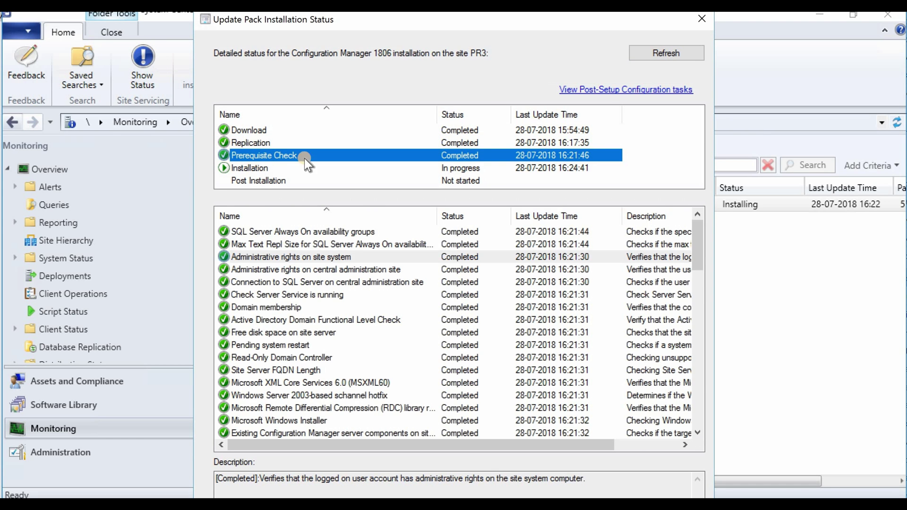
drag(698, 256, 697, 424)
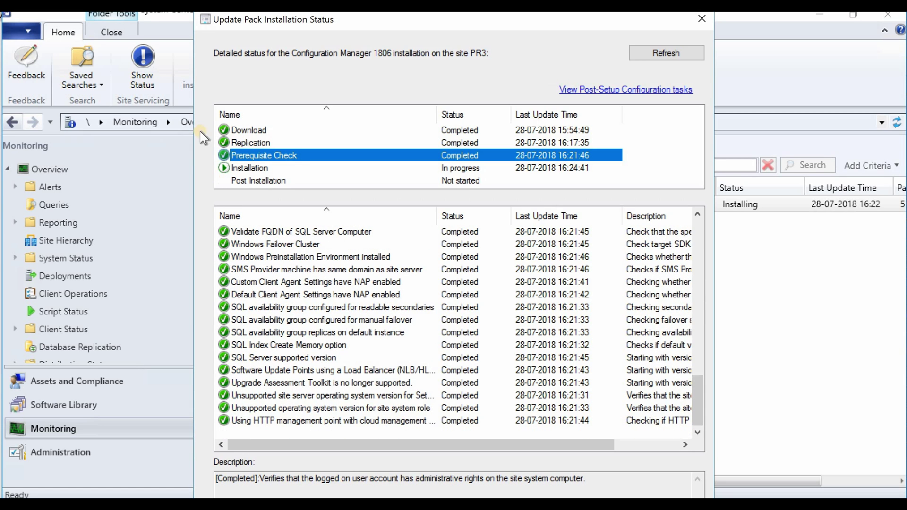
Inspect the Installation sub-steps, noting cmupdate.log for the database upgrade, and refresh the status
click(252, 168)
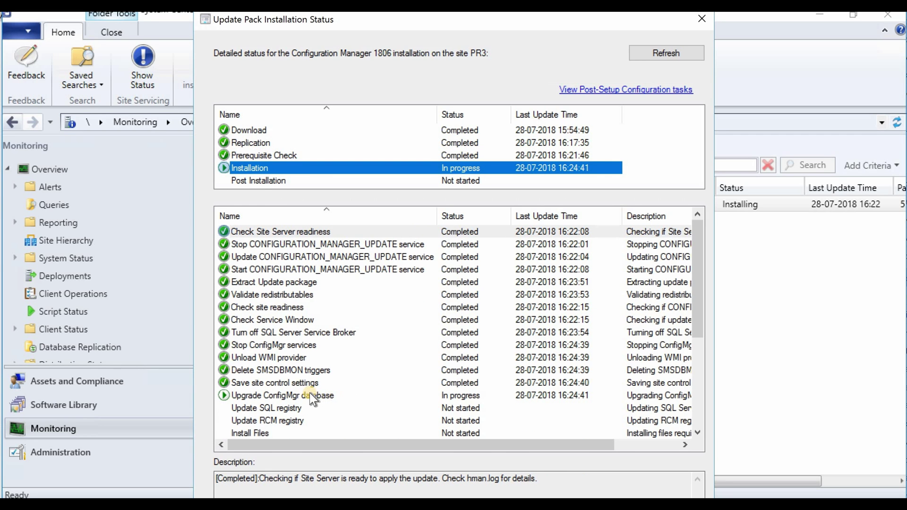
click(310, 395)
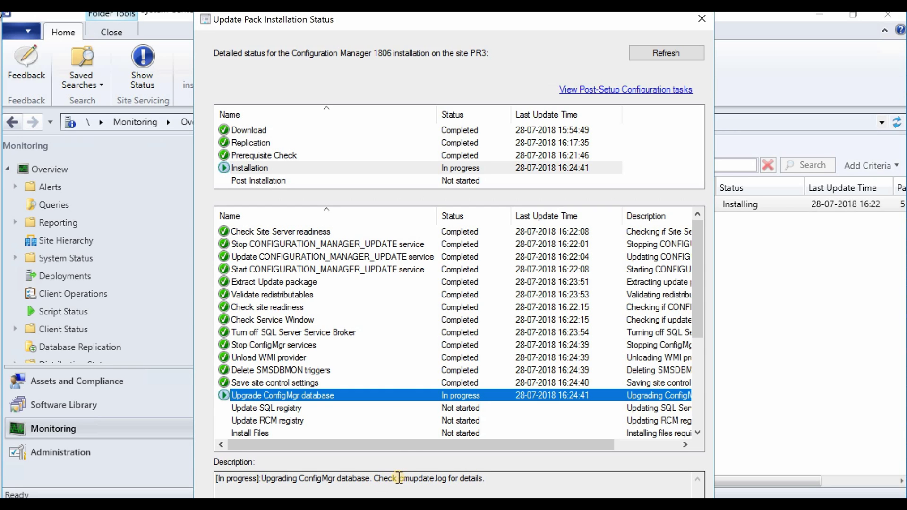
drag(399, 478, 449, 479)
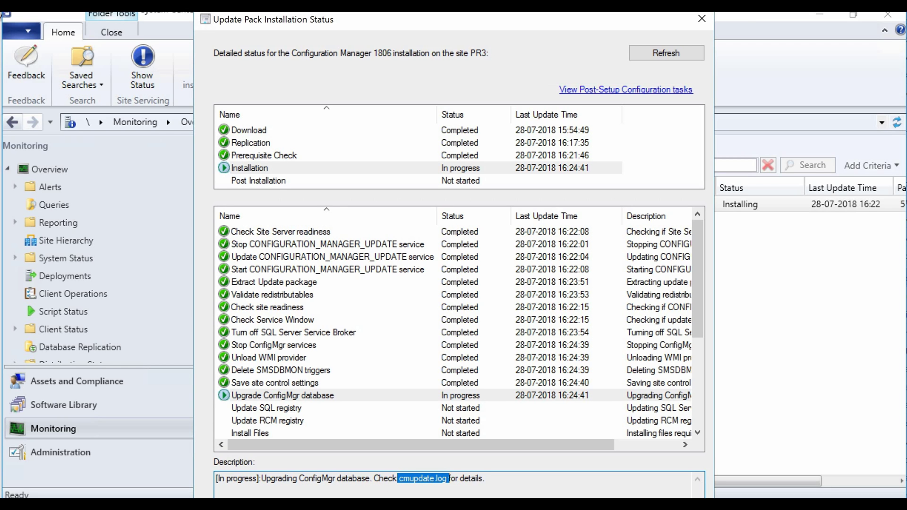
click(281, 232)
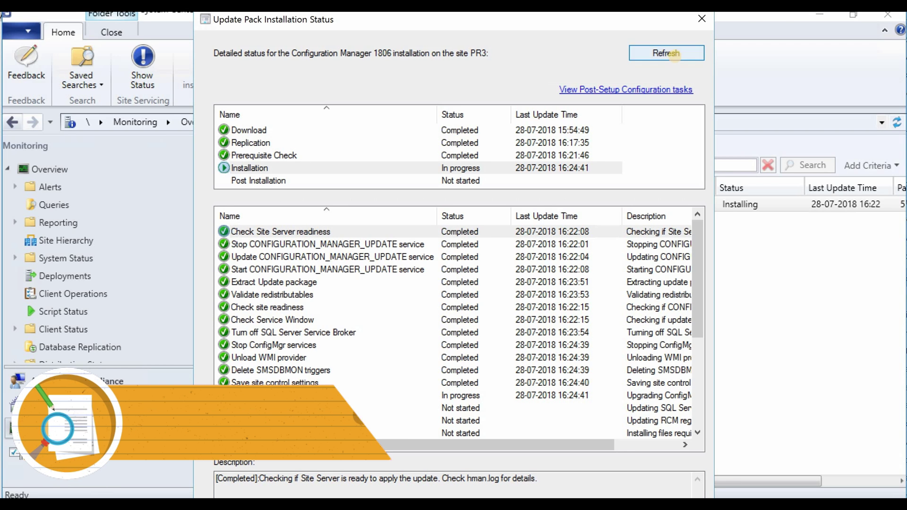
click(676, 56)
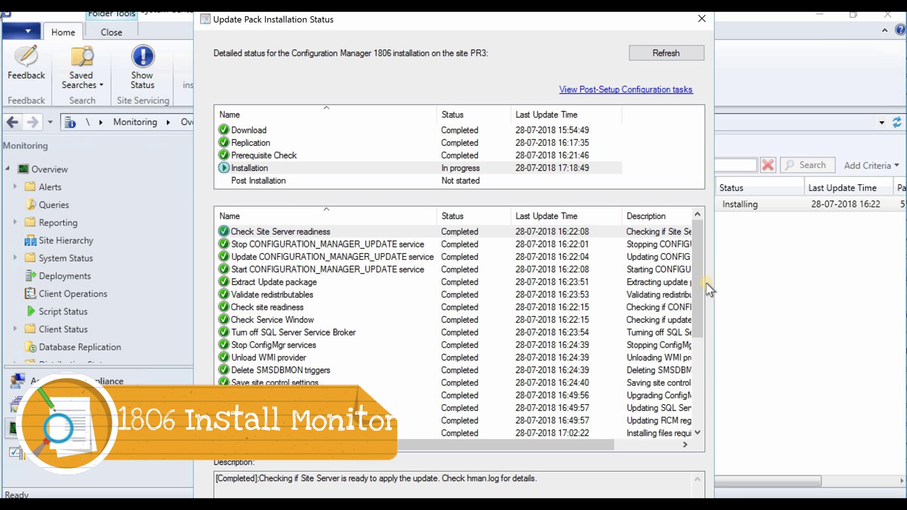
Review Installation sub-steps such as Turn on SQL Server Service Broker, and the Post Installation stage
drag(697, 295, 685, 398)
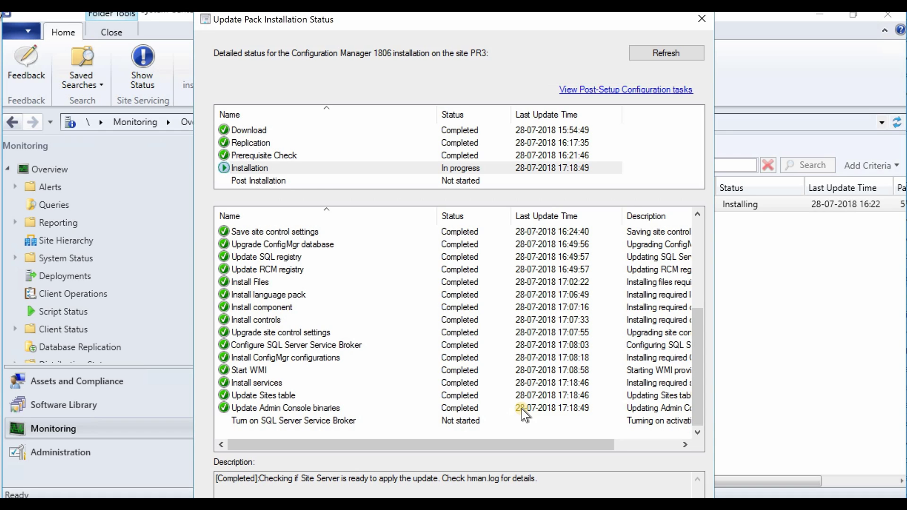
click(330, 424)
click(265, 181)
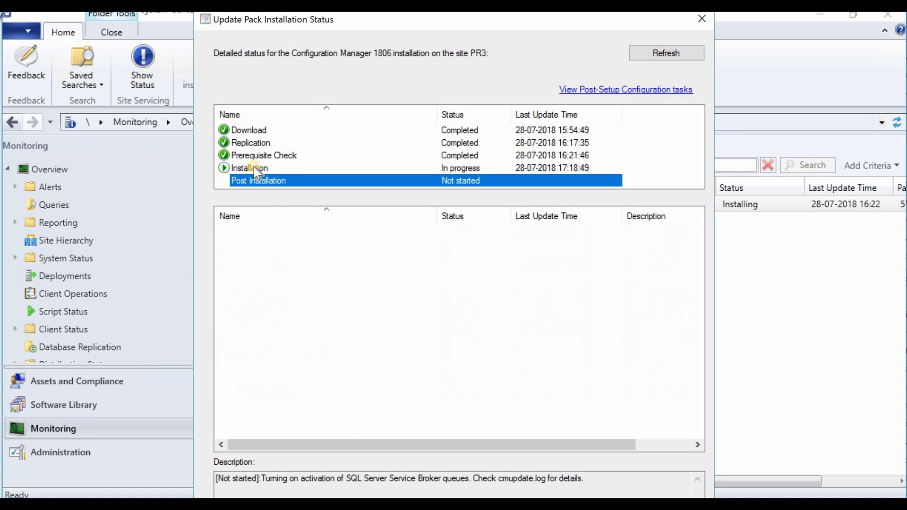
click(254, 168)
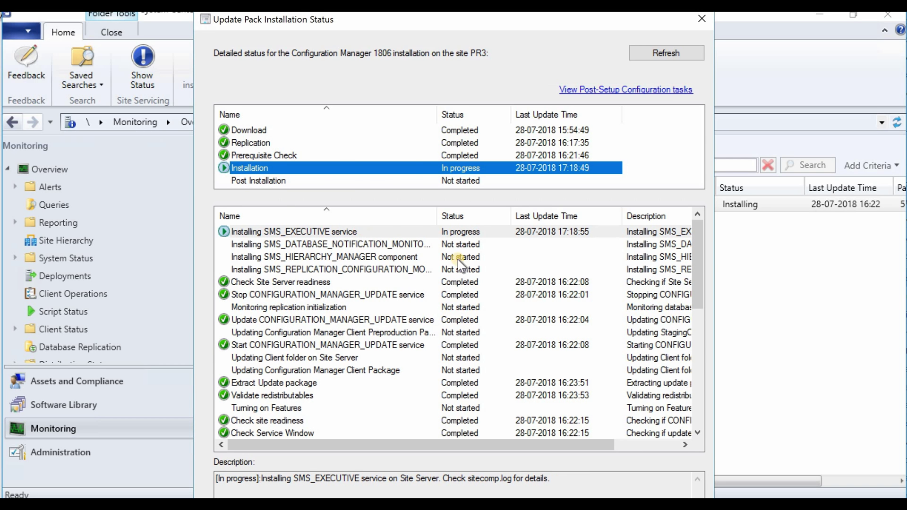
drag(693, 243, 692, 421)
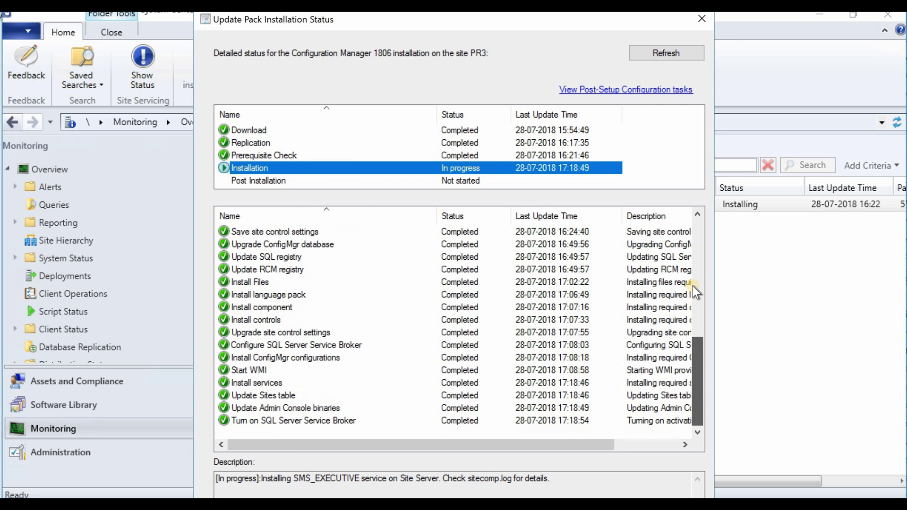
drag(693, 286, 688, 209)
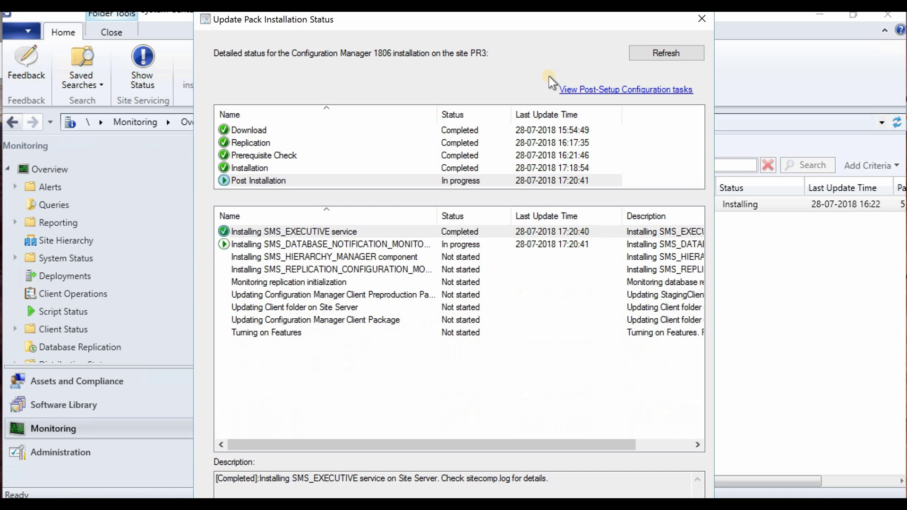
Refresh the 1806 status once more and close the Update Pack Installation Status window
click(650, 54)
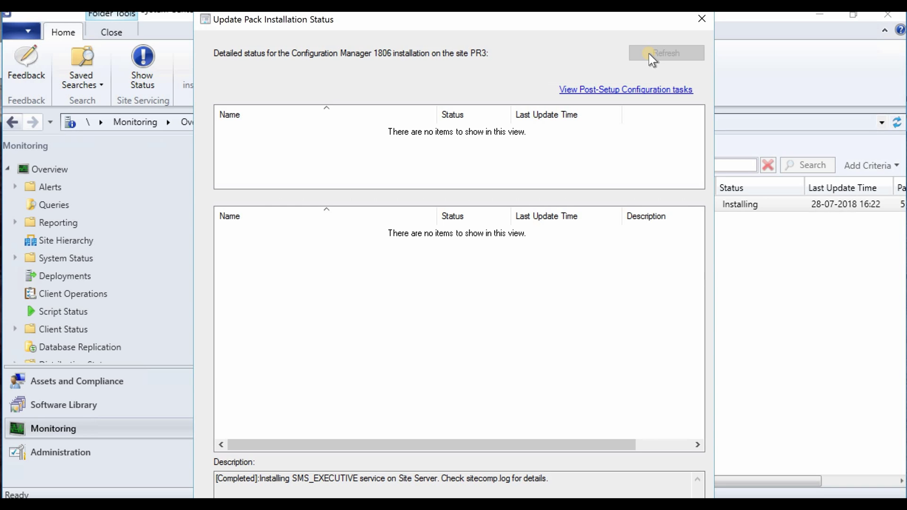
click(702, 19)
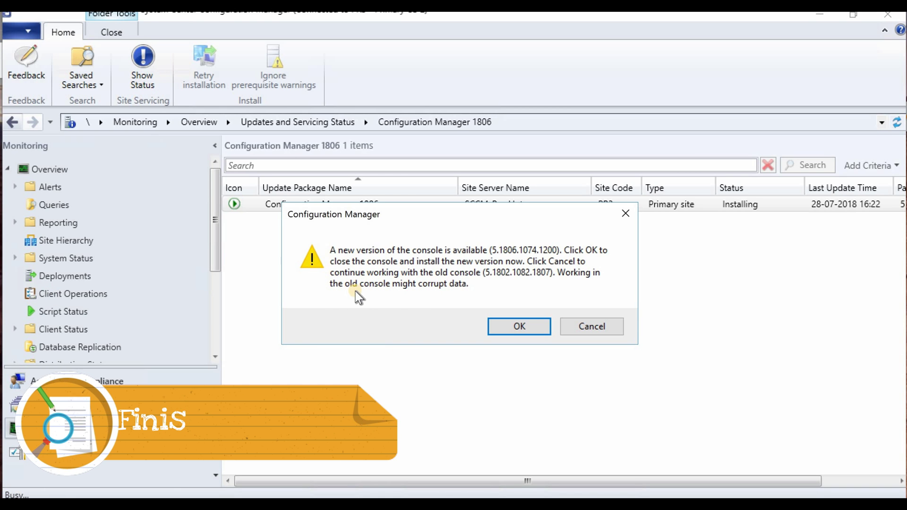
Accept the prompt to install the new Configuration Manager console version
click(514, 331)
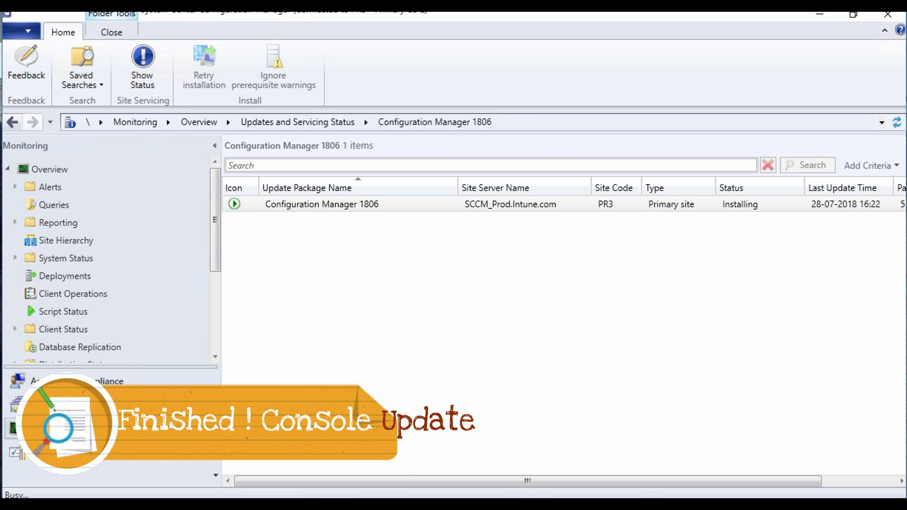